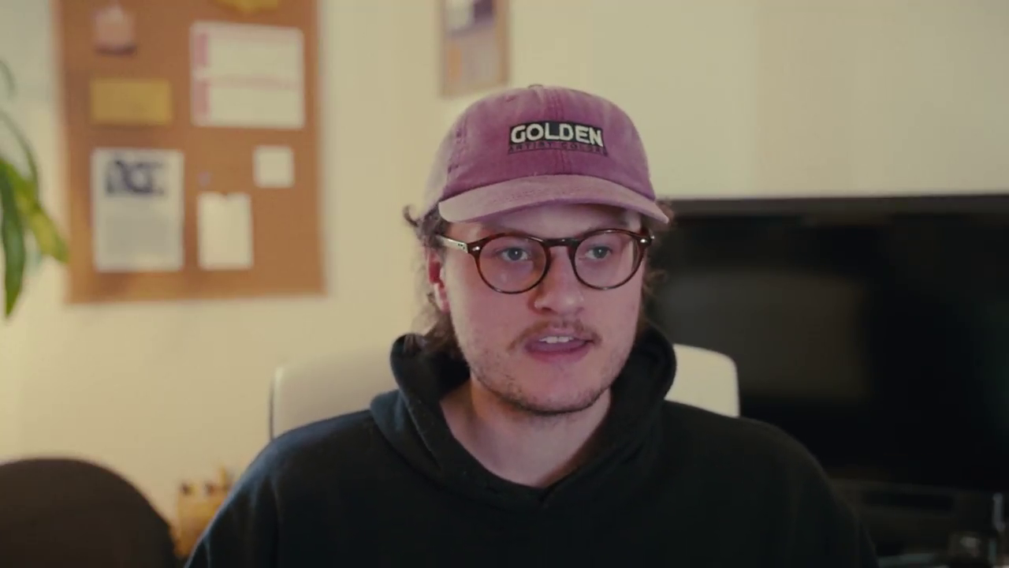
Scroll down the Twitter profile feed past the older tweets
{"action": "scroll", "coordinate": [126, 307], "scroll_direction": "down", "scroll_amount": 10}
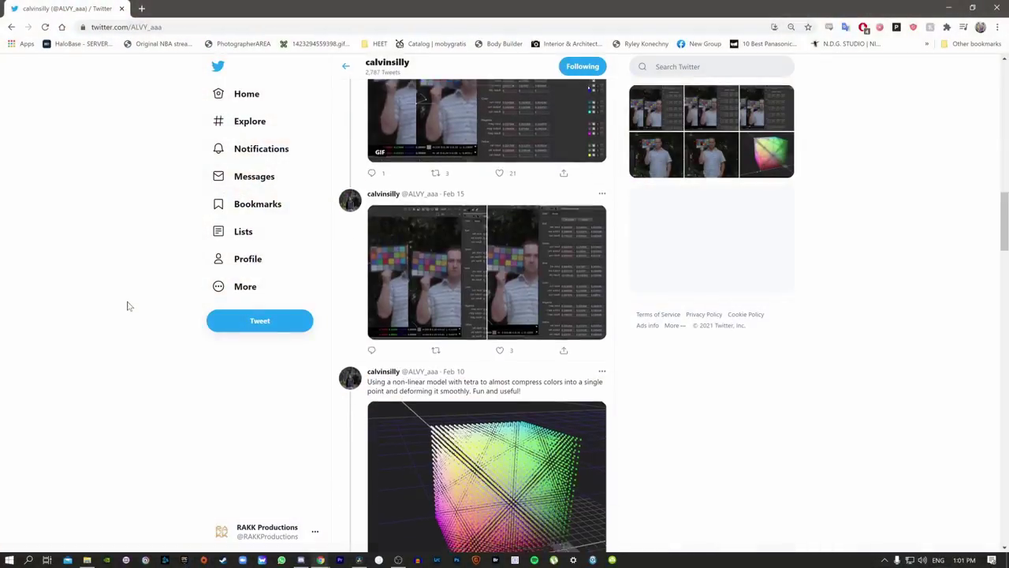
{"action": "scroll", "coordinate": [128, 306], "scroll_direction": "down", "scroll_amount": 10}
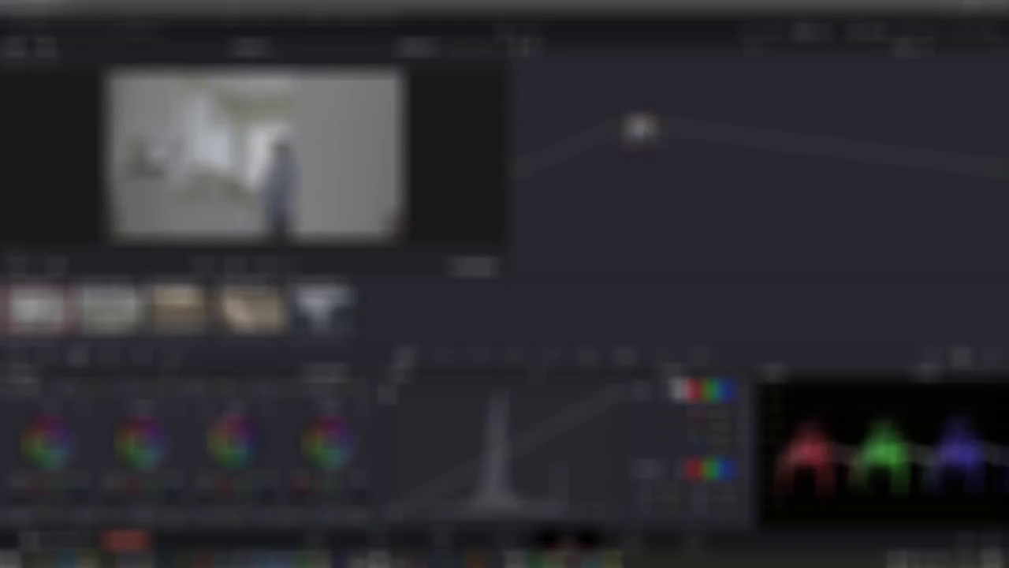
In the Gallery, add a new PowerGrade album named 'Matrix and v3'
{"action": "left_click", "coordinate": [29, 31]}
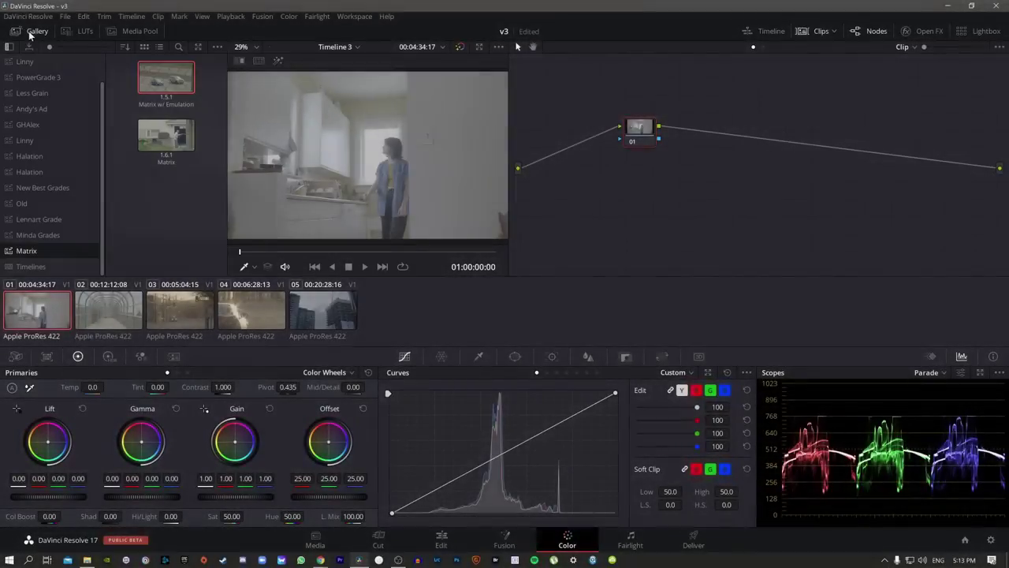
{"action": "right_click", "coordinate": [73, 253]}
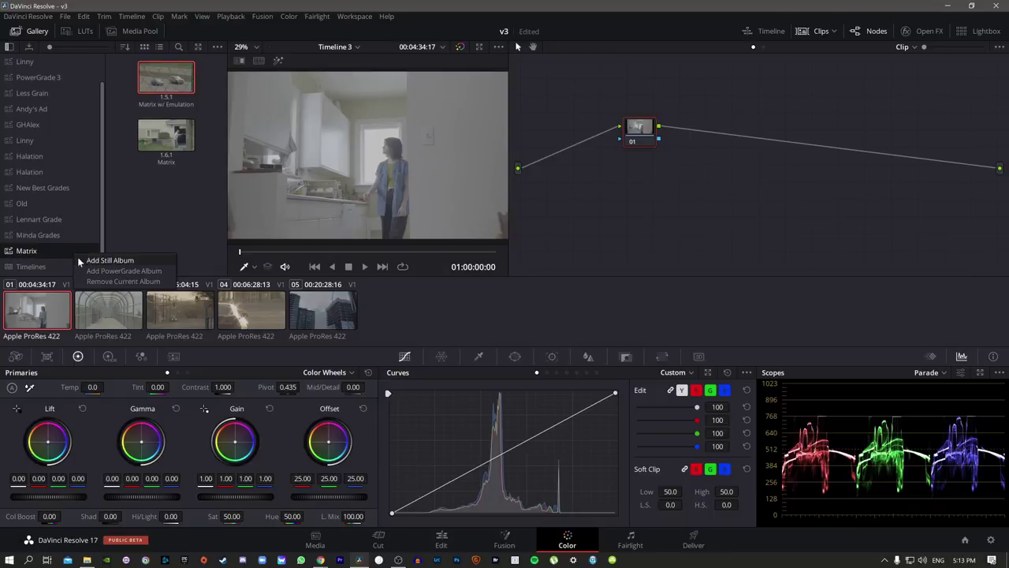
{"action": "left_click", "coordinate": [101, 271]}
{"action": "type", "text": "Matrix and 6"}
{"action": "key", "text": "Return"}
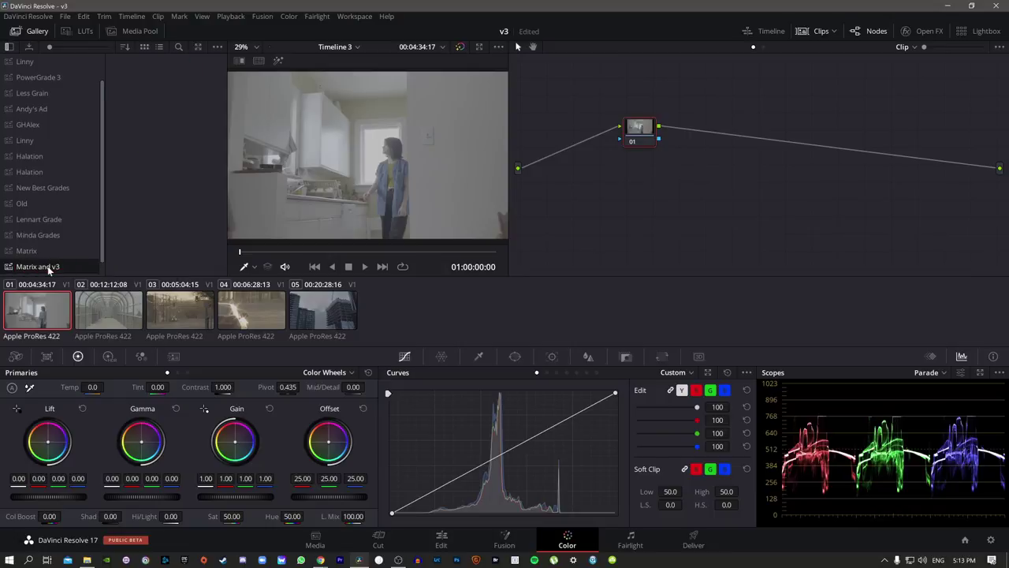
Start importing stills into the new album from the PowerGrades folder
{"action": "right_click", "coordinate": [161, 176]}
{"action": "left_click", "coordinate": [197, 284]}
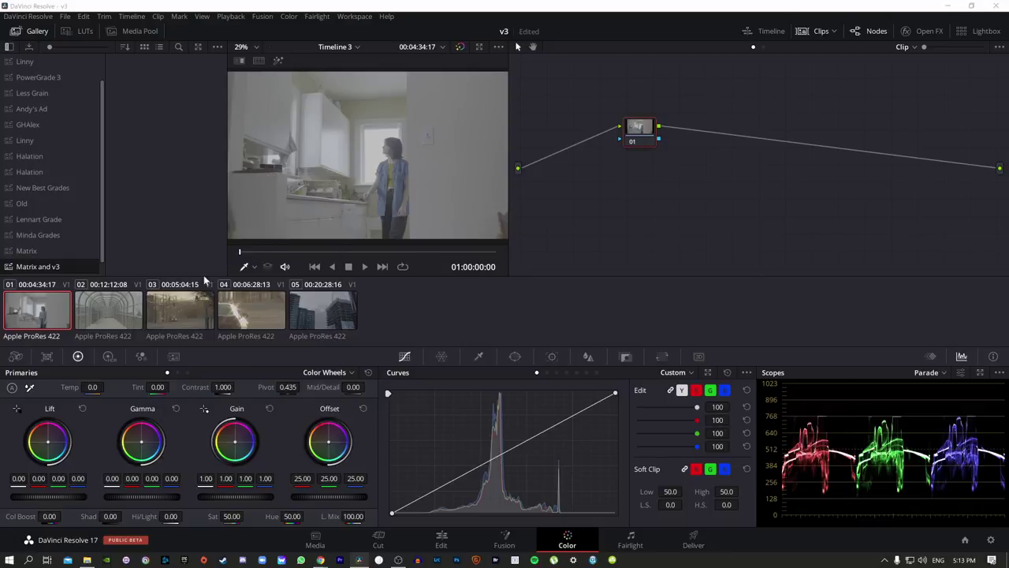
{"action": "left_click", "coordinate": [761, 395]}
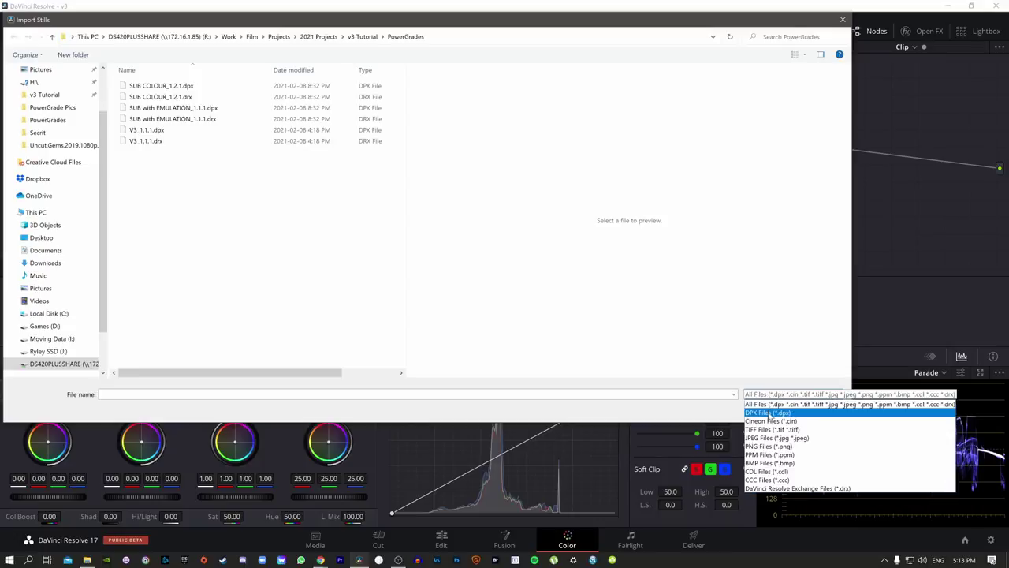
Filter to DPX files and import all three stills, starting from SUB COLOUR_1.2.1.dpx
{"action": "left_click", "coordinate": [768, 412]}
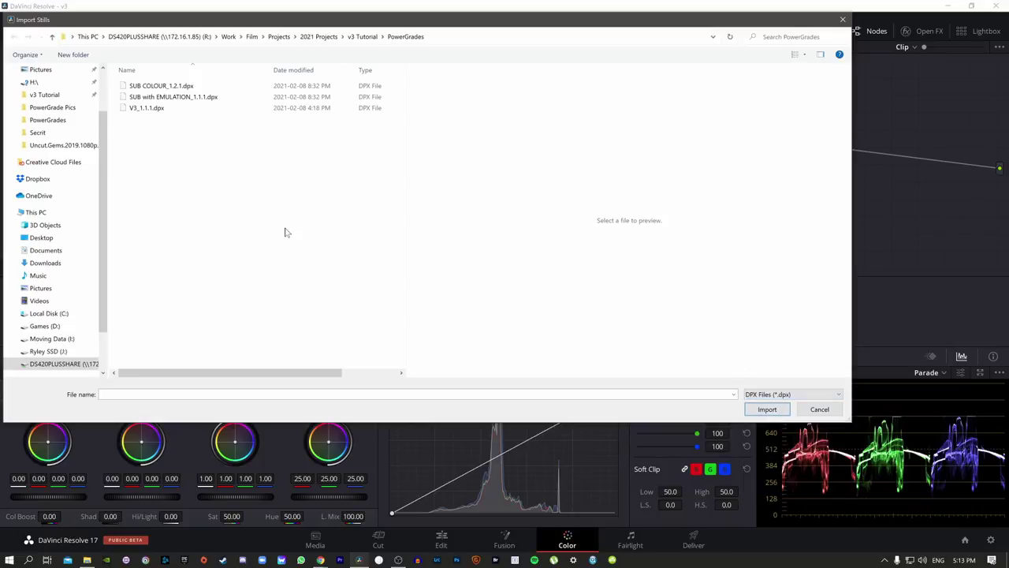
{"action": "left_click", "coordinate": [817, 395]}
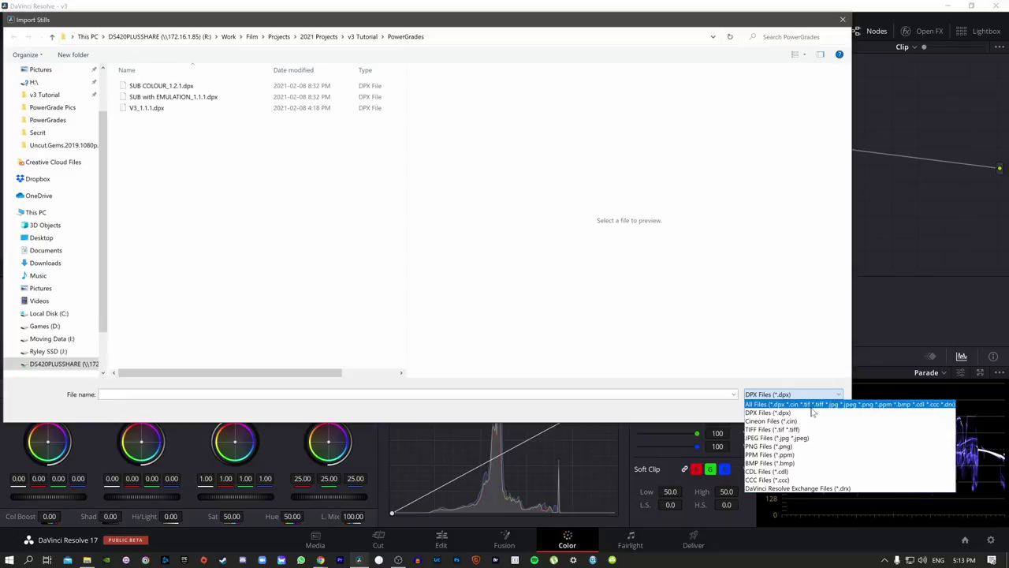
{"action": "left_click", "coordinate": [812, 412]}
{"action": "left_click", "coordinate": [160, 85]}
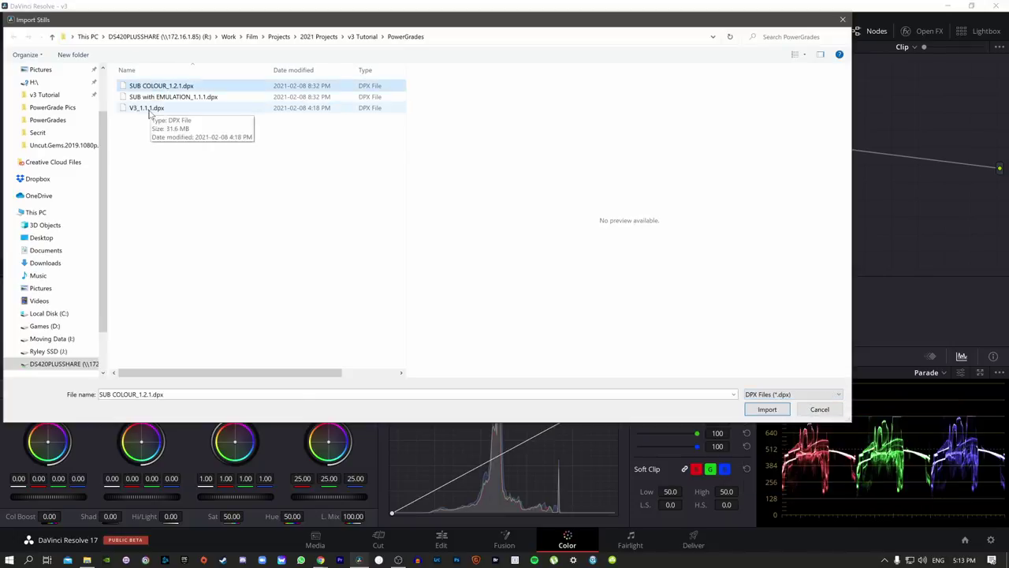
{"action": "left_click", "coordinate": [149, 108], "text": "shift"}
{"action": "left_click", "coordinate": [764, 409]}
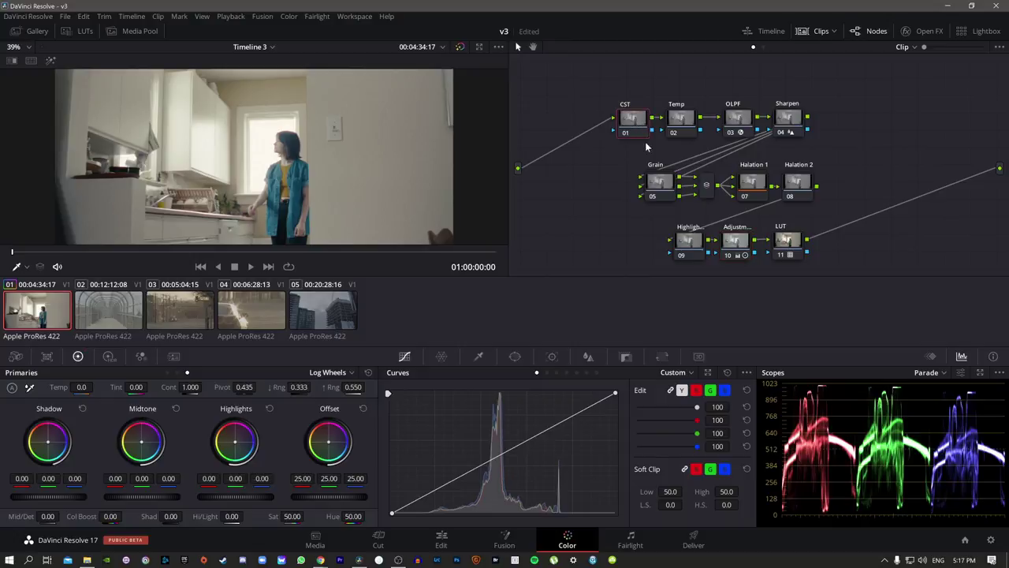
{"action": "left_click", "coordinate": [928, 32]}
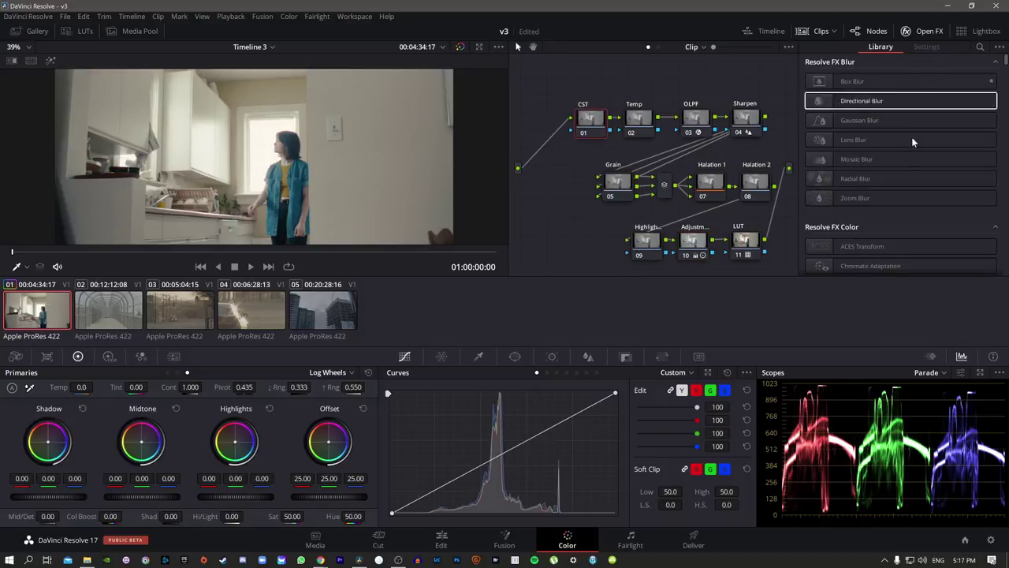
{"action": "scroll", "coordinate": [898, 181], "scroll_direction": "down", "scroll_amount": 3}
{"action": "scroll", "coordinate": [904, 258], "scroll_direction": "down", "scroll_amount": 1}
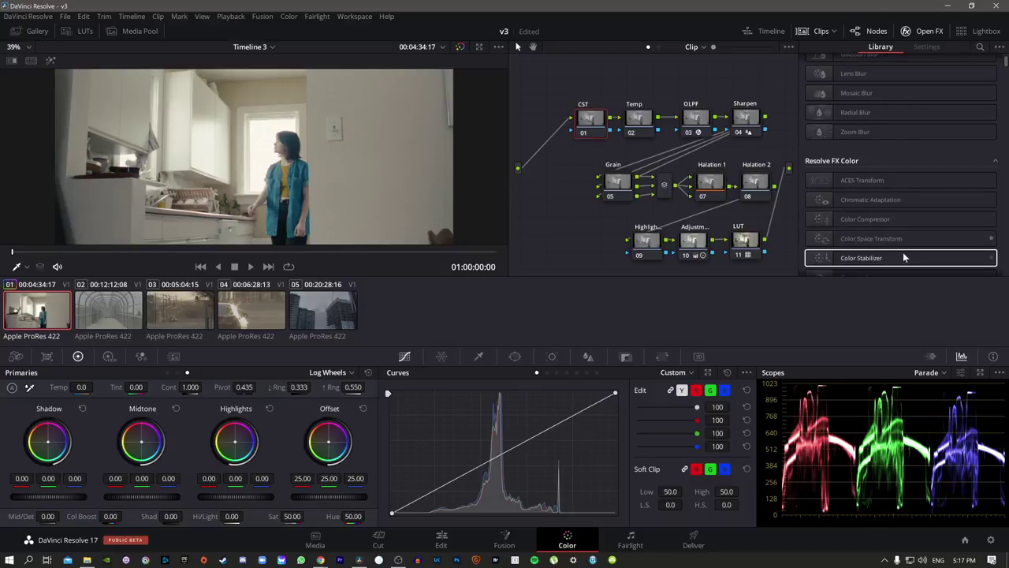
{"action": "scroll", "coordinate": [895, 207], "scroll_direction": "down", "scroll_amount": 2}
{"action": "left_click_drag", "start_coordinate": [893, 206], "coordinate": [590, 118]}
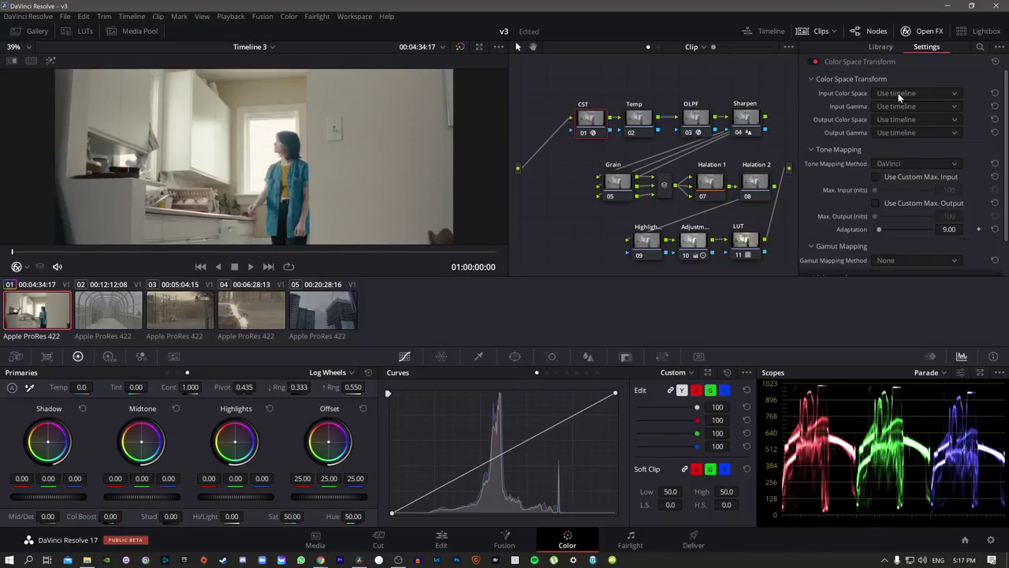
{"action": "left_click", "coordinate": [898, 96]}
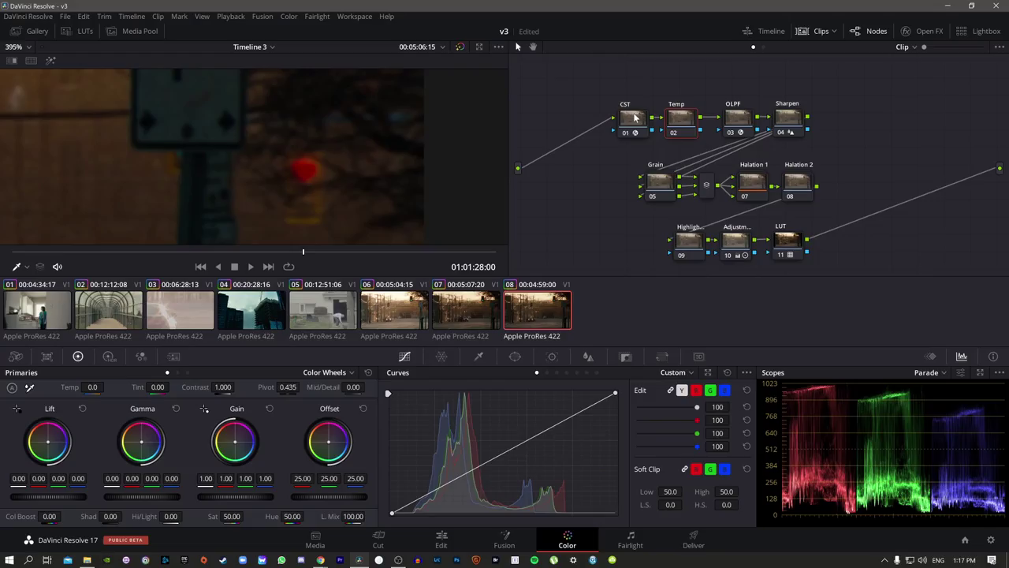
{"action": "left_click", "coordinate": [922, 34]}
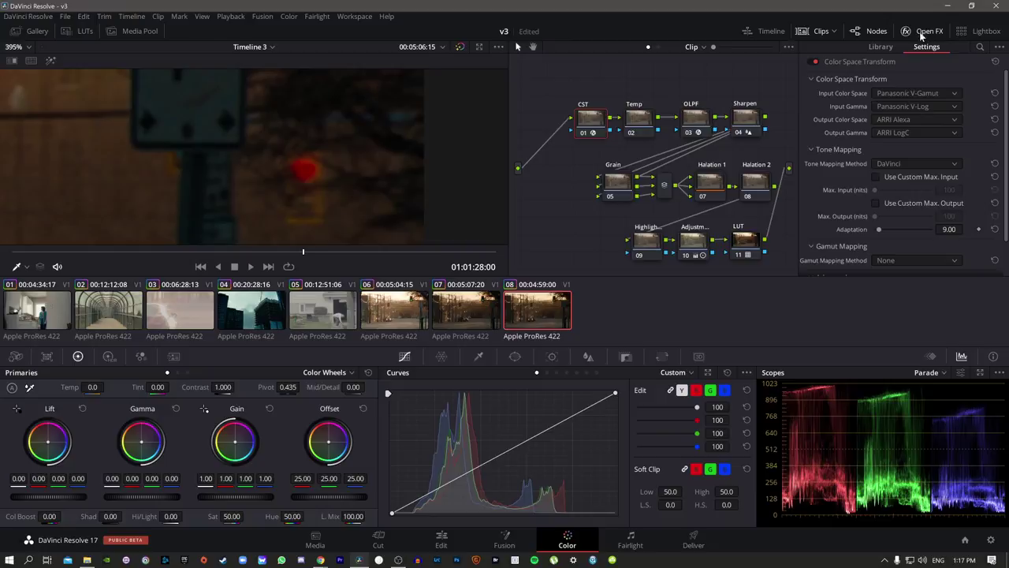
{"action": "left_click", "coordinate": [886, 262]}
{"action": "left_click", "coordinate": [891, 285]}
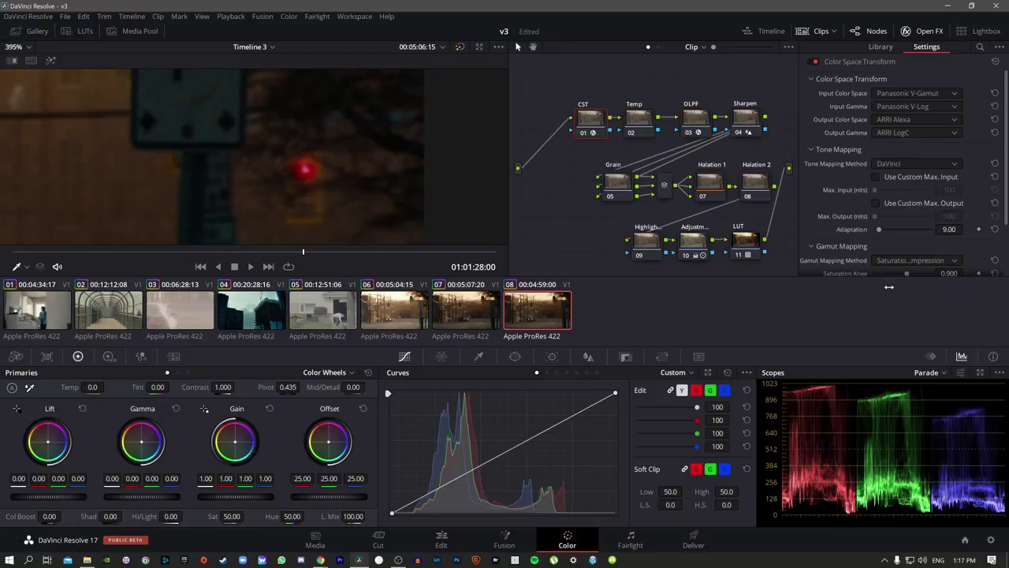
{"action": "left_click", "coordinate": [923, 32]}
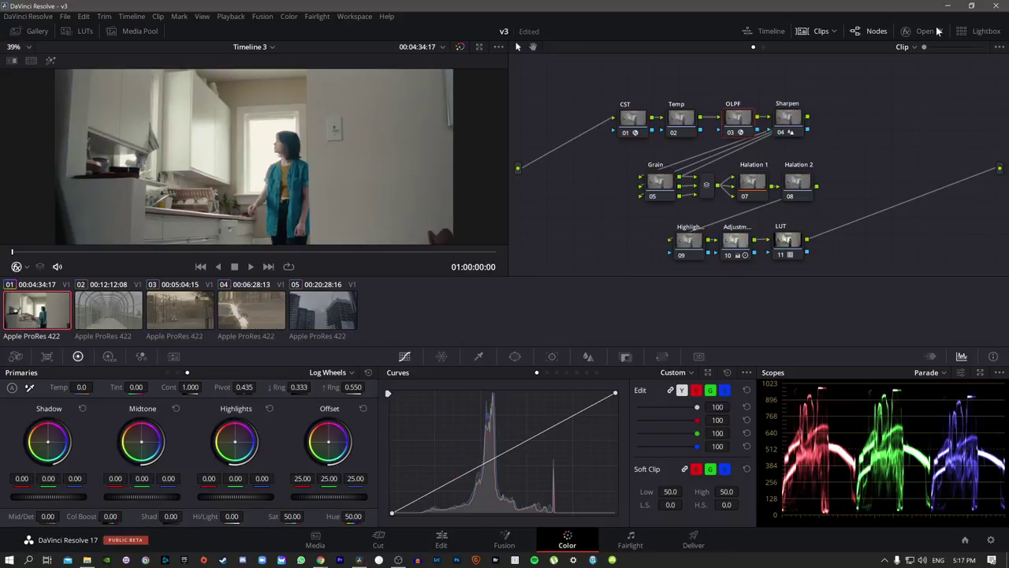
{"action": "left_click", "coordinate": [935, 31]}
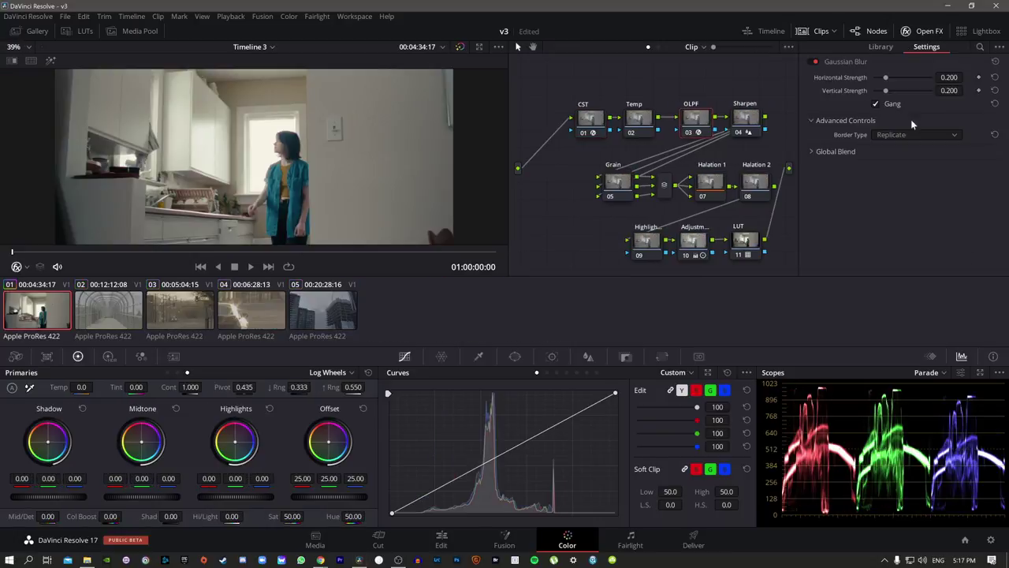
{"action": "left_click", "coordinate": [836, 150]}
{"action": "left_click", "coordinate": [822, 150]}
{"action": "left_click", "coordinate": [929, 35]}
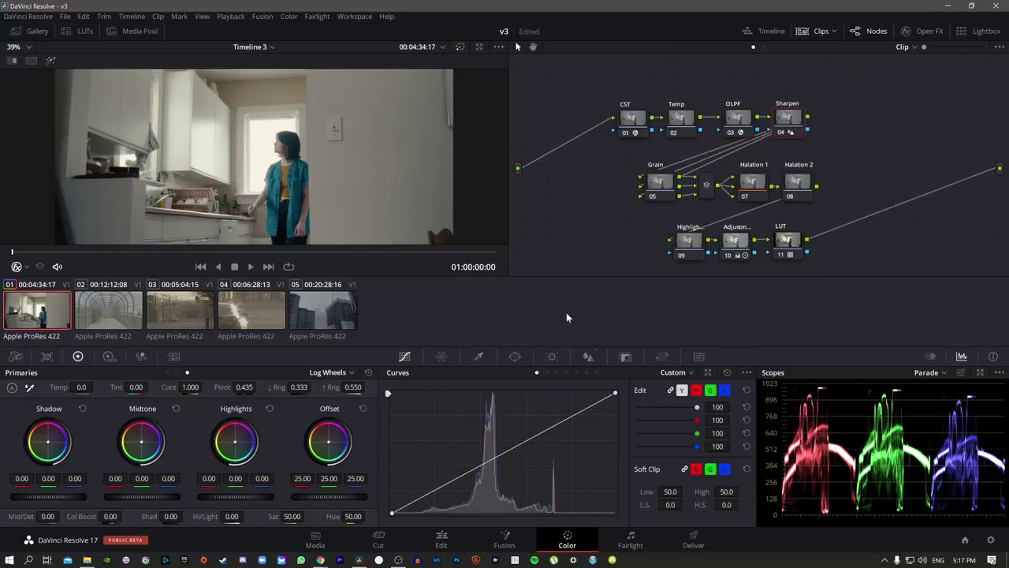
Show the Sharpen node's Blur controls, reset Radius, then lower it slightly
{"action": "left_click", "coordinate": [587, 356]}
{"action": "scroll", "coordinate": [344, 261], "scroll_direction": "up", "scroll_amount": 5}
{"action": "left_click", "coordinate": [487, 389]}
{"action": "left_click_drag", "start_coordinate": [413, 442], "coordinate": [413, 443]}
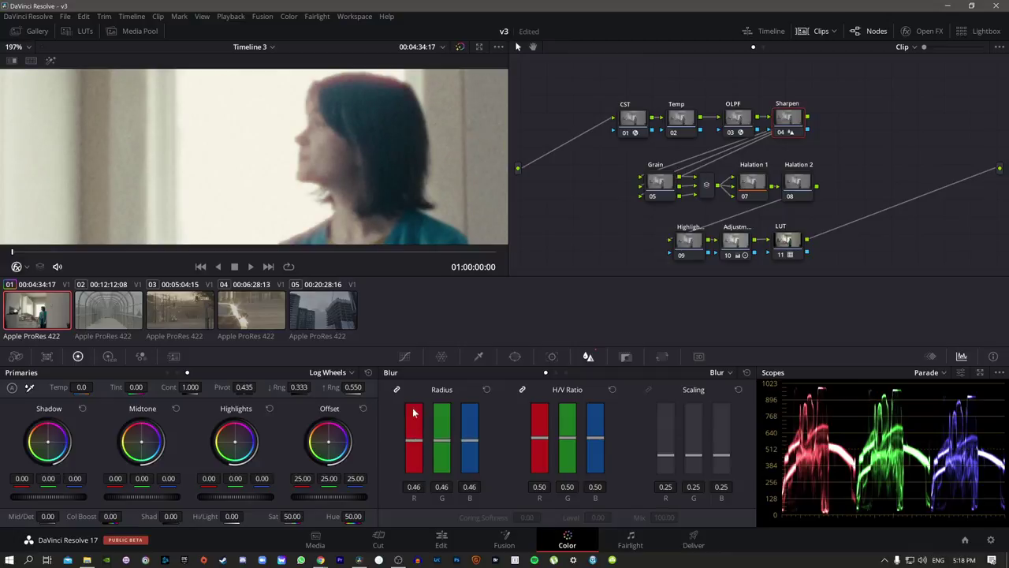
Open the Grain compound node and select its second and third inner nodes
{"action": "right_click", "coordinate": [666, 183]}
{"action": "left_click", "coordinate": [673, 203]}
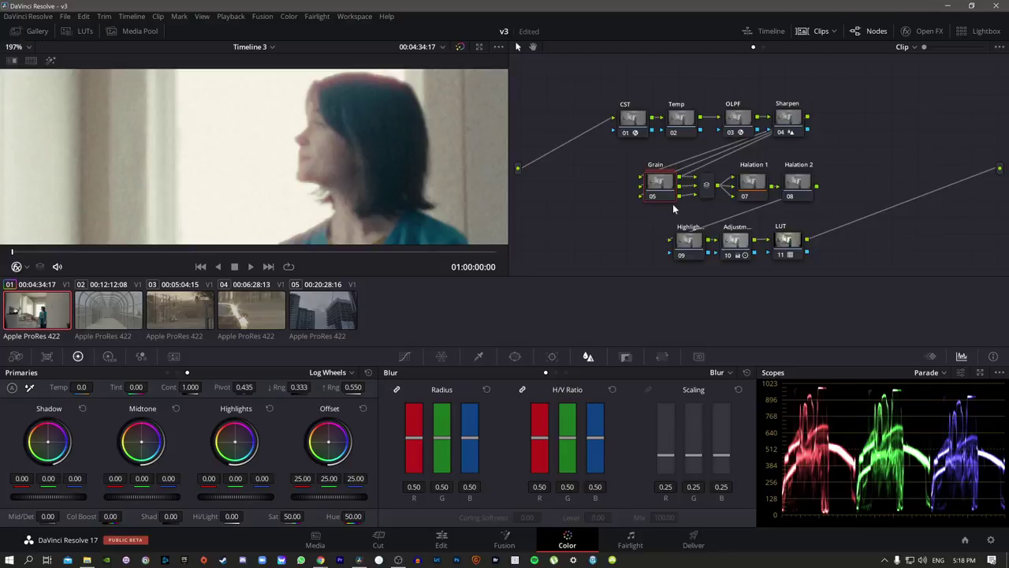
{"action": "scroll", "coordinate": [340, 197], "scroll_direction": "down", "scroll_amount": 5}
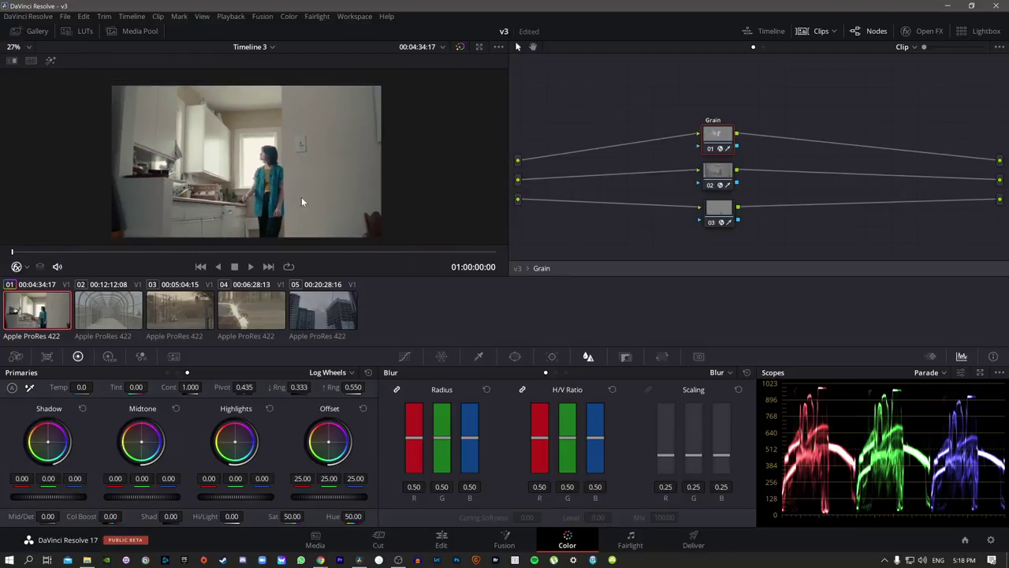
{"action": "scroll", "coordinate": [286, 193], "scroll_direction": "up", "scroll_amount": 5}
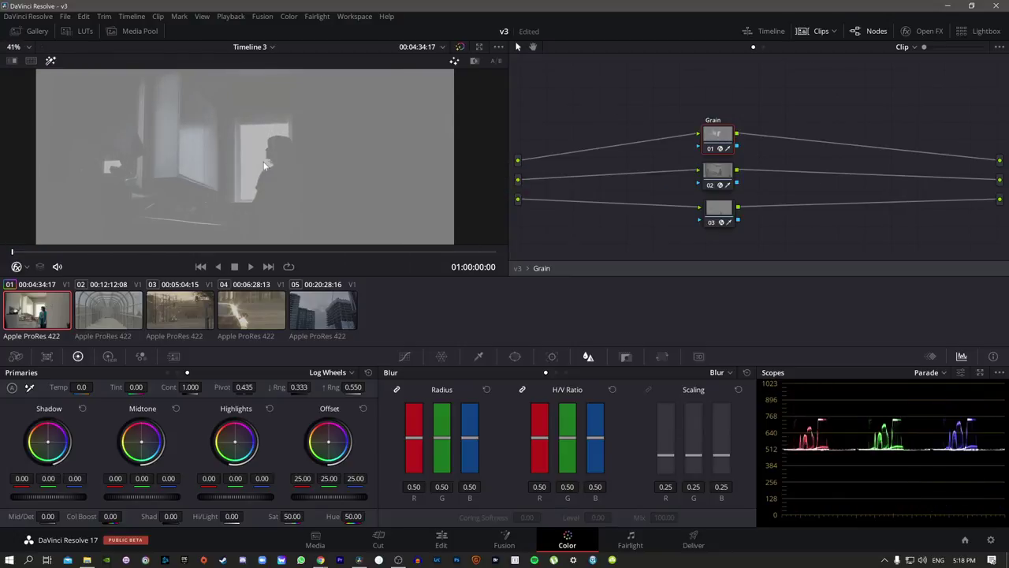
{"action": "left_click", "coordinate": [717, 170]}
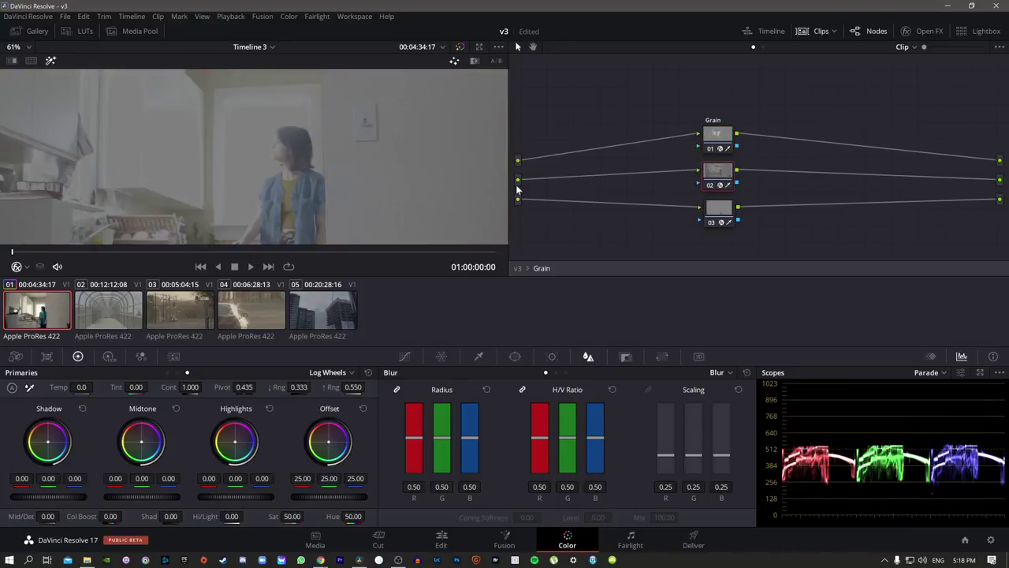
{"action": "left_click", "coordinate": [719, 208]}
{"action": "right_click", "coordinate": [752, 181]}
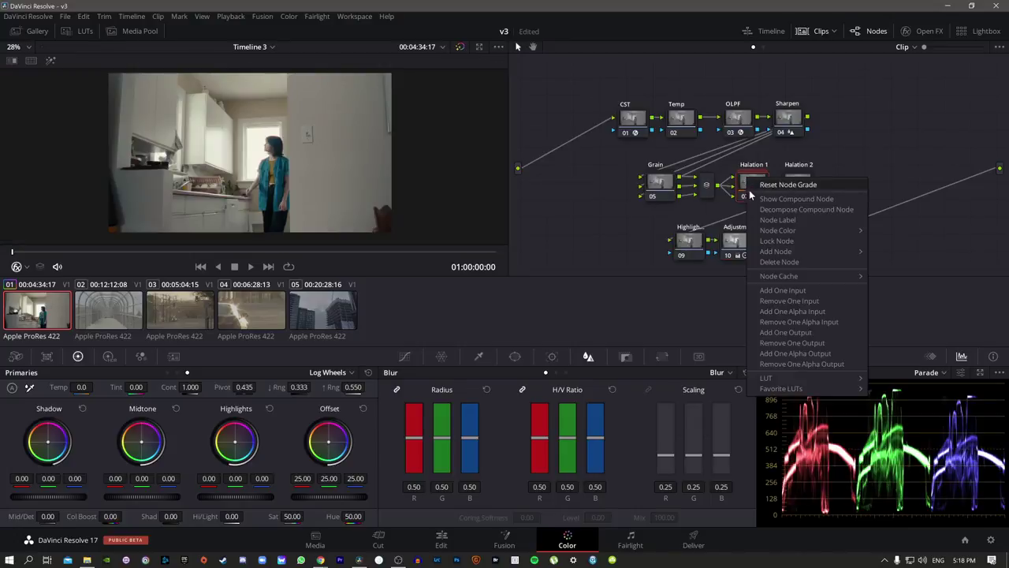
Open the Halation 1 compound node and inspect node 10's color space transform settings
{"action": "left_click", "coordinate": [771, 199]}
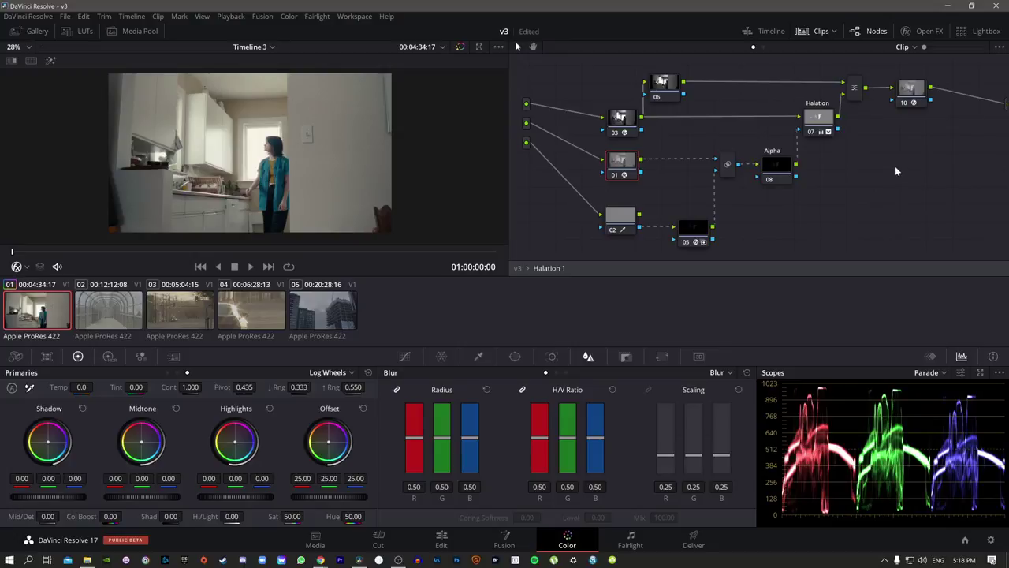
{"action": "left_click", "coordinate": [919, 89]}
{"action": "left_click", "coordinate": [930, 32]}
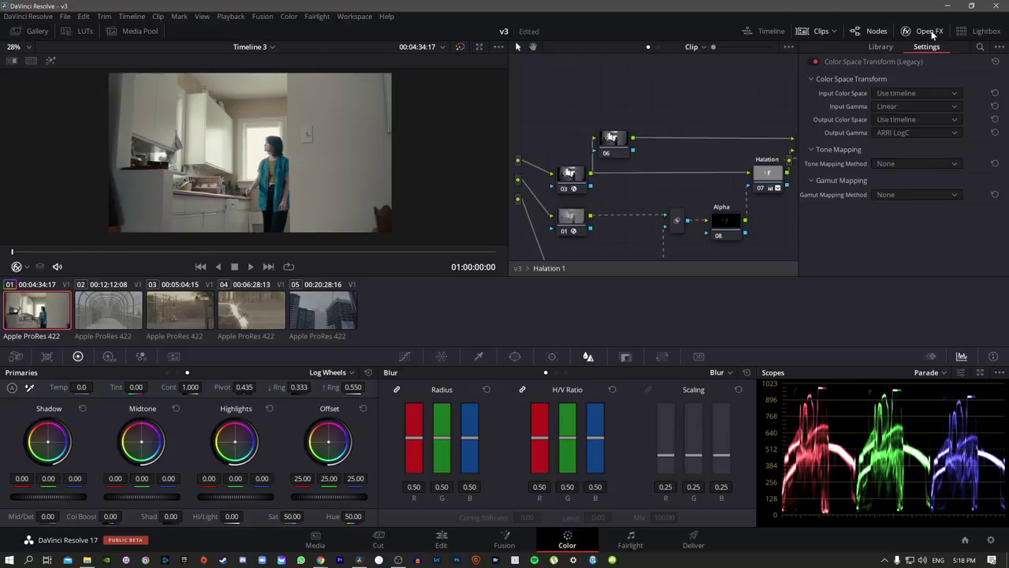
{"action": "left_click", "coordinate": [930, 31]}
Inspect the Open FX settings of node 03 and node 01's Edge Detect inside Halation 1
{"action": "left_click", "coordinate": [612, 175]}
{"action": "left_click", "coordinate": [939, 33]}
{"action": "left_click", "coordinate": [939, 34]}
{"action": "left_click_drag", "start_coordinate": [686, 201], "coordinate": [712, 130]}
{"action": "left_click", "coordinate": [634, 181]}
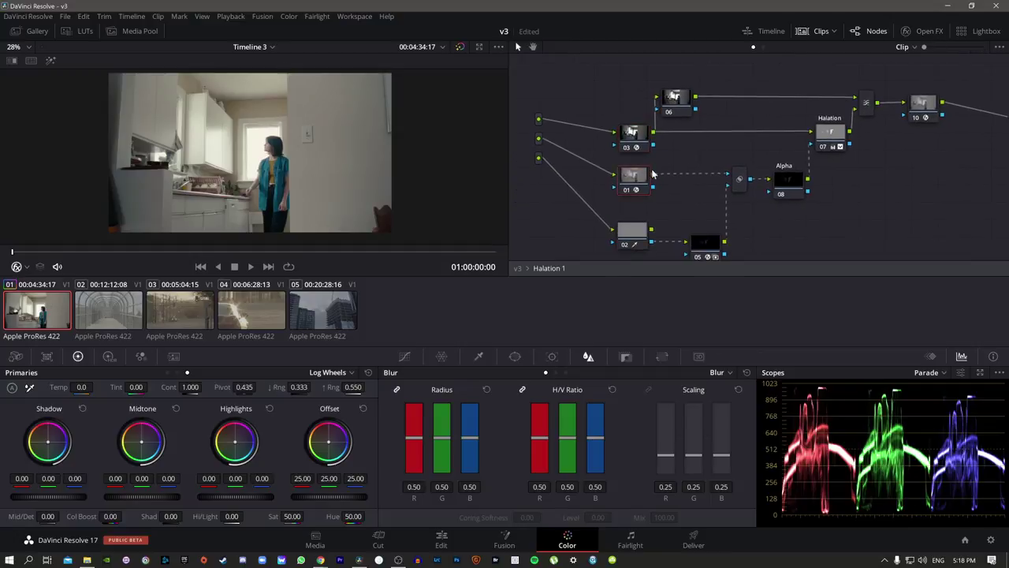
{"action": "left_click", "coordinate": [930, 30]}
{"action": "left_click", "coordinate": [930, 31]}
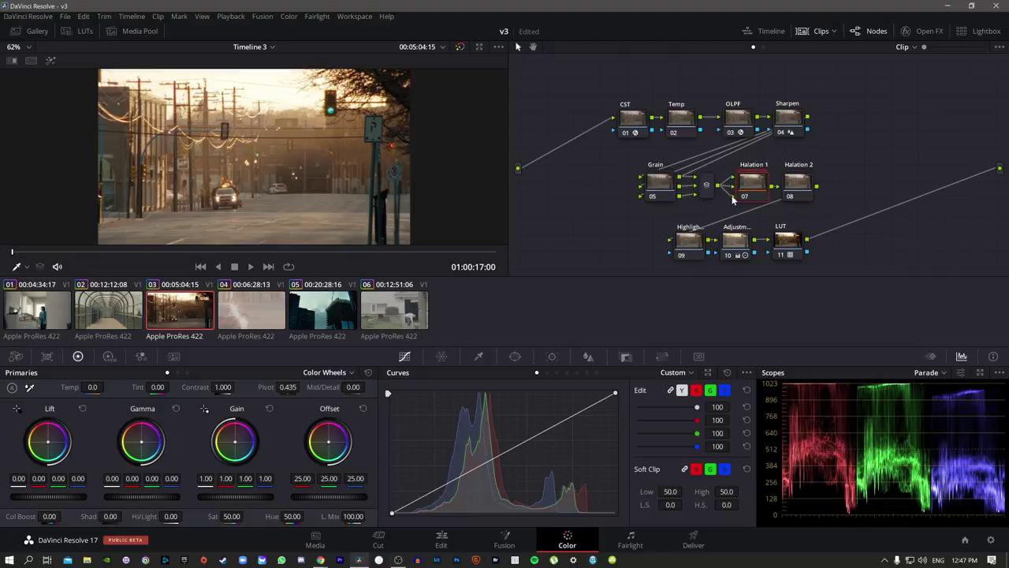
Open the Halation 2 compound node and select its blur node
{"action": "key", "text": "ctrl+d"}
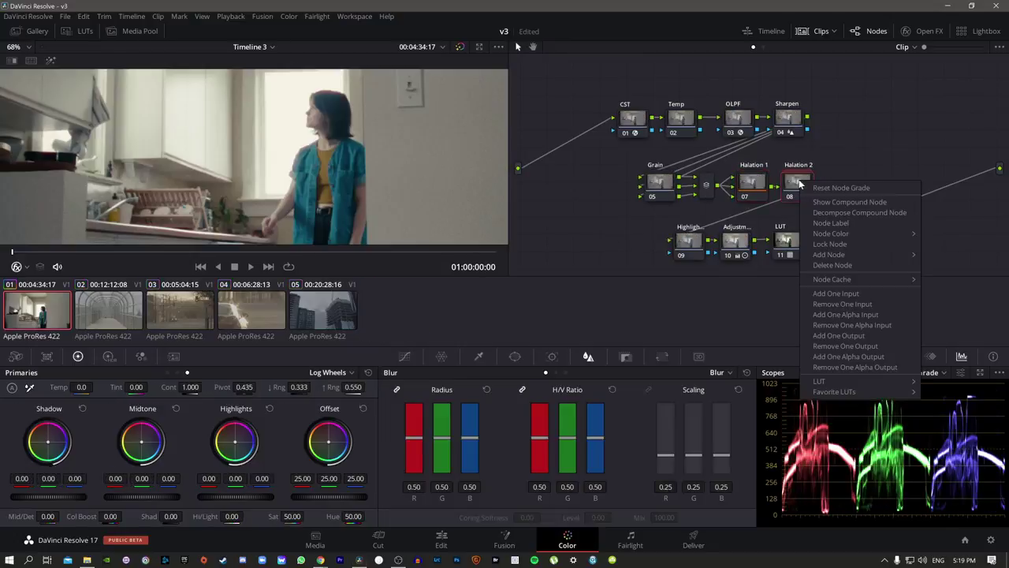
{"action": "left_click", "coordinate": [817, 200]}
{"action": "left_click", "coordinate": [851, 104]}
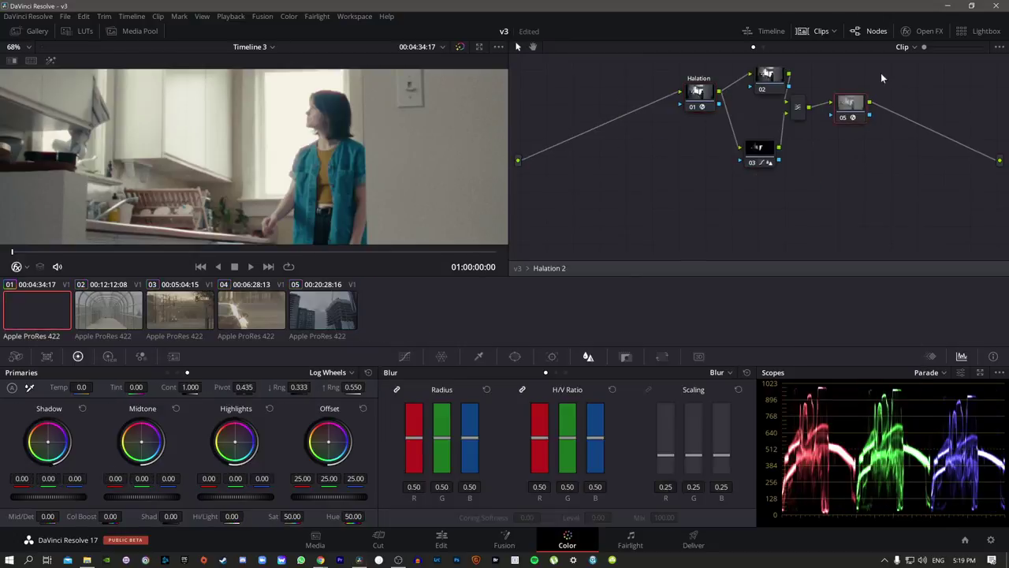
{"action": "left_click", "coordinate": [758, 151]}
Try a blue blur radius of 0.25, undo it, and return to the full node tree
{"action": "key", "text": "ctrl+="}
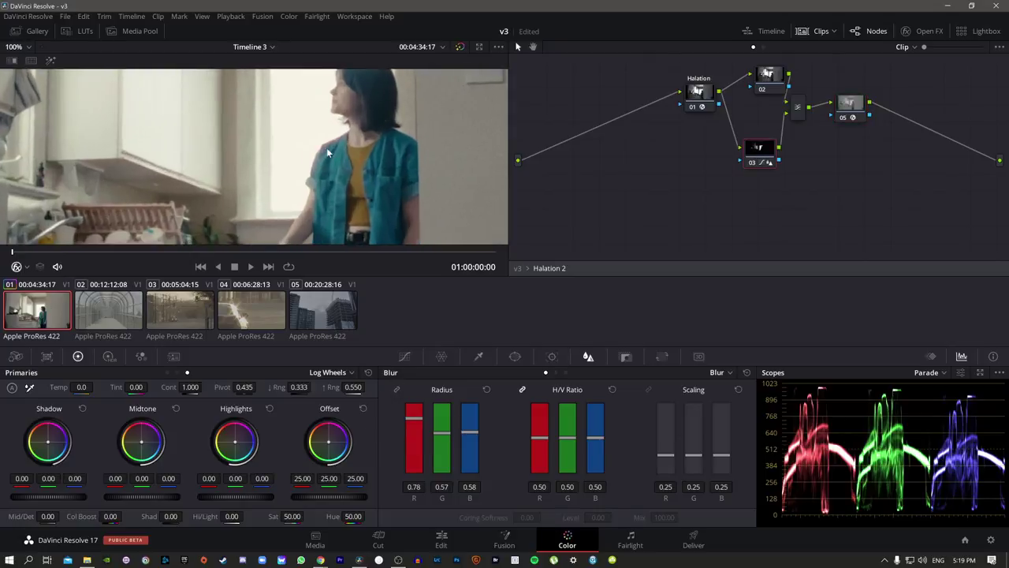
{"action": "mouse_move", "coordinate": [470, 438]}
{"action": "left_mouse_down"}
{"action": "mouse_move", "coordinate": [470, 422]}
{"action": "mouse_move", "coordinate": [472, 463]}
{"action": "mouse_move", "coordinate": [471, 403]}
{"action": "mouse_move", "coordinate": [470, 451]}
{"action": "left_mouse_up"}
{"action": "key", "text": "ctrl+z"}
{"action": "left_click", "coordinate": [517, 268]}
{"action": "key", "text": "shift+z"}
{"action": "key", "text": "ctrl+z"}
{"action": "key", "text": "ctrl+z"}
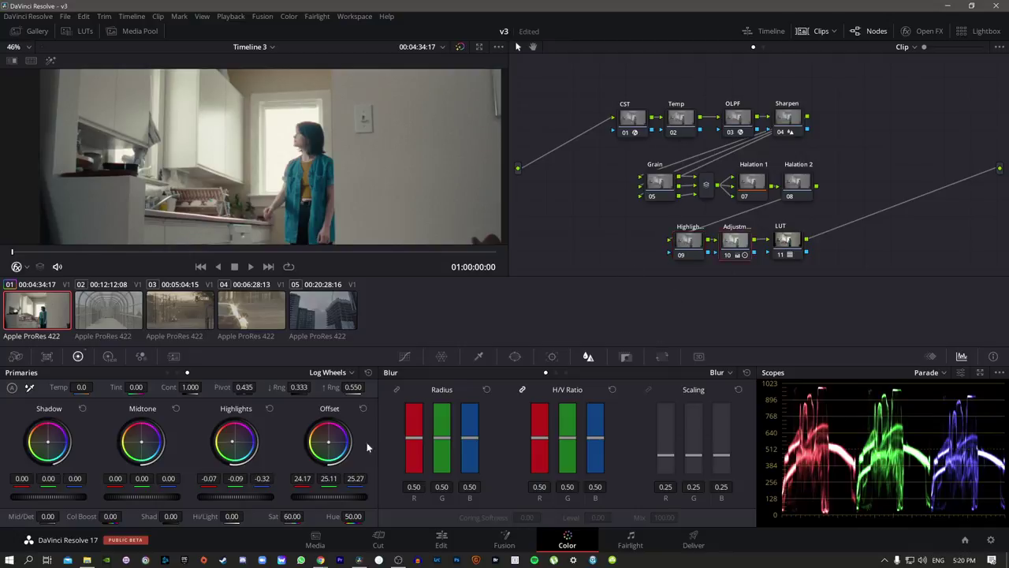